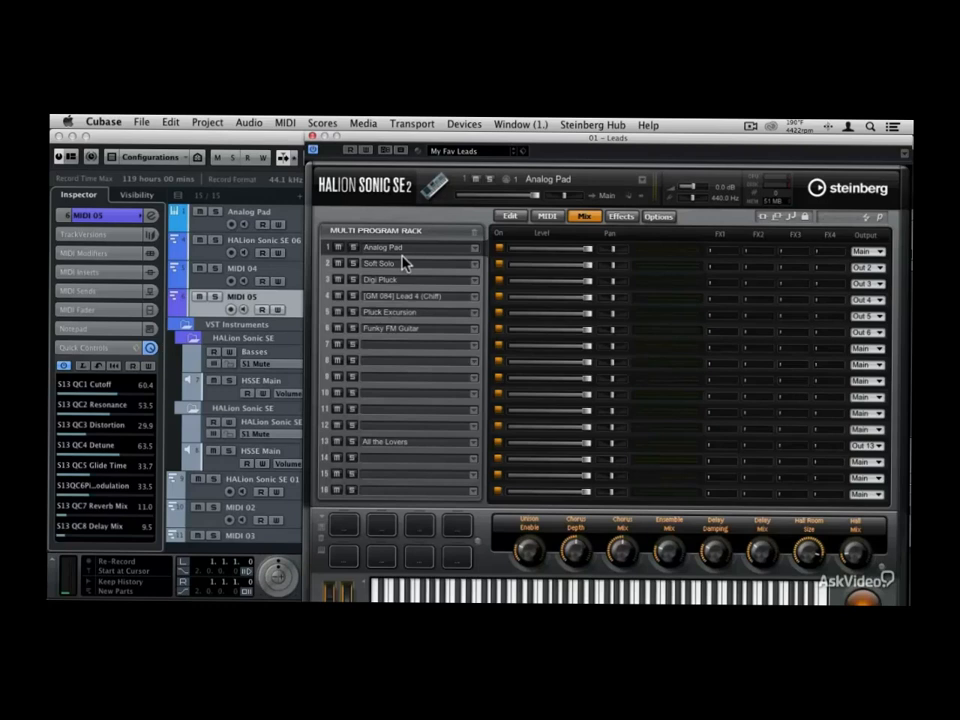
Close the Leads instrument window and add one MIDI track to the project.
{"action": "left_click", "coordinate": [312, 136]}
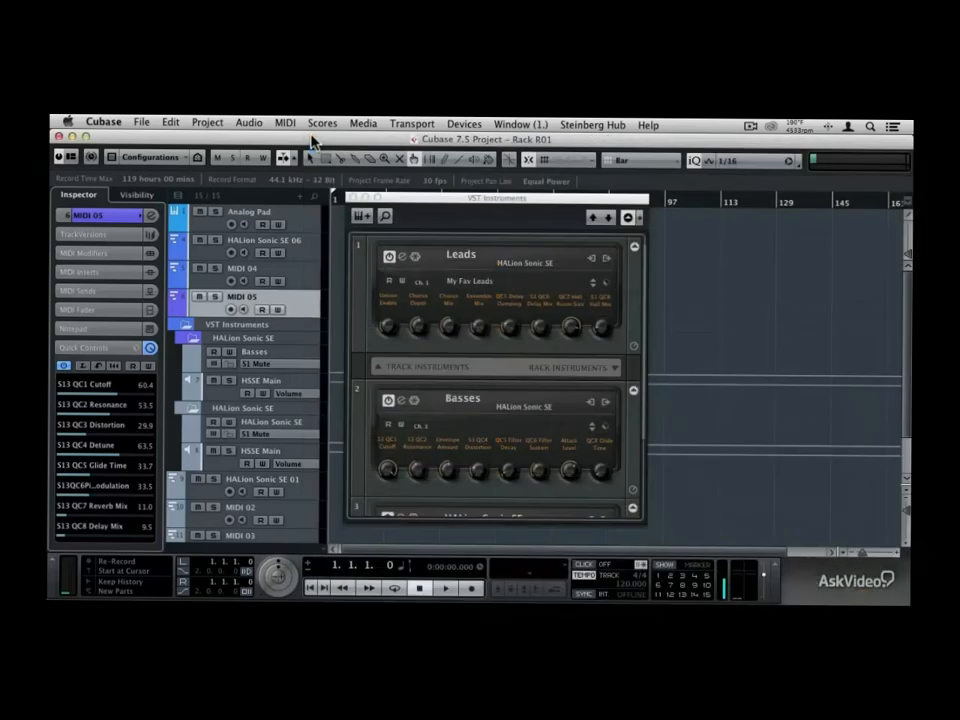
{"action": "left_click", "coordinate": [211, 125]}
{"action": "mouse_move", "coordinate": [225, 139]}
{"action": "left_click", "coordinate": [365, 180]}
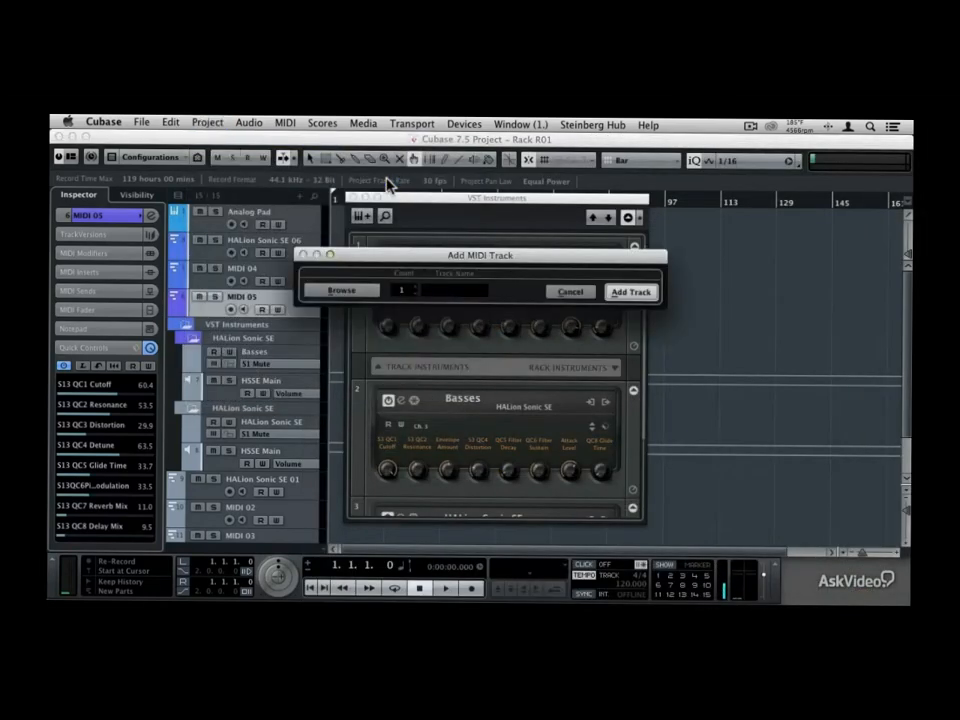
{"action": "left_click", "coordinate": [631, 292]}
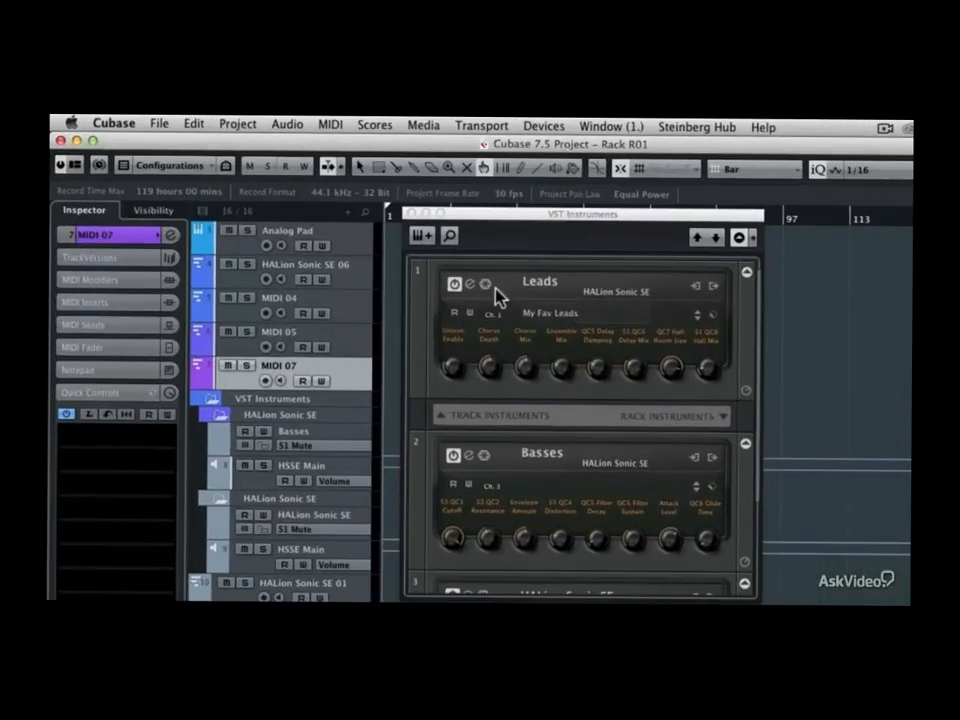
Route the new MIDI 07 track to 01. Leads - MIDI on channel 11 and open that instrument's window.
{"action": "left_click", "coordinate": [145, 238]}
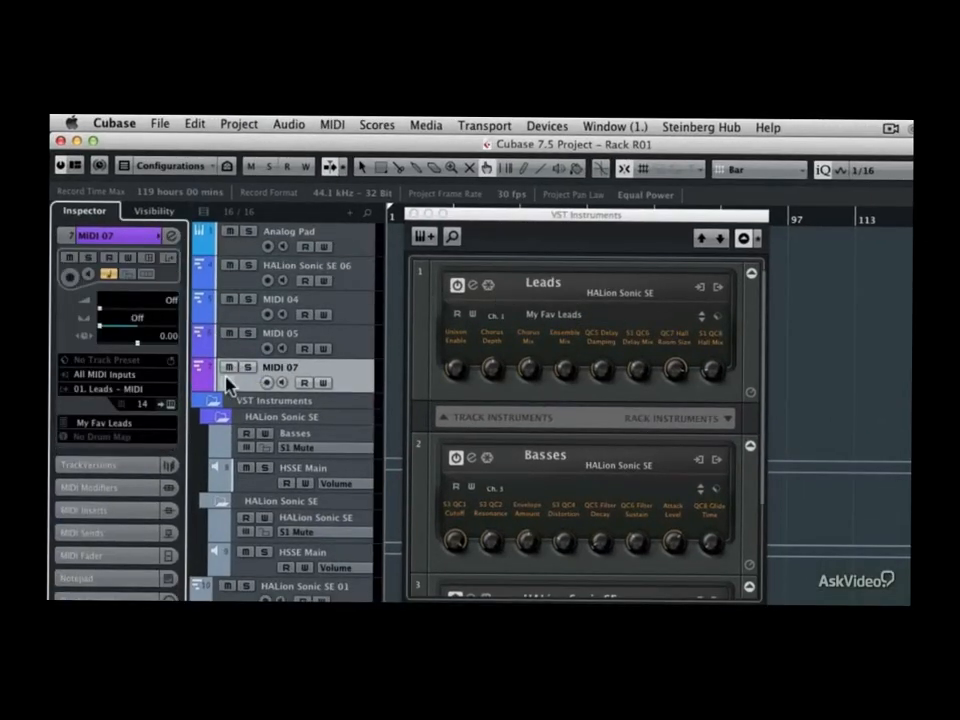
{"action": "left_click", "coordinate": [145, 390]}
{"action": "left_click", "coordinate": [122, 392]}
{"action": "left_click", "coordinate": [145, 407]}
{"action": "left_click", "coordinate": [158, 358]}
{"action": "left_click", "coordinate": [169, 405]}
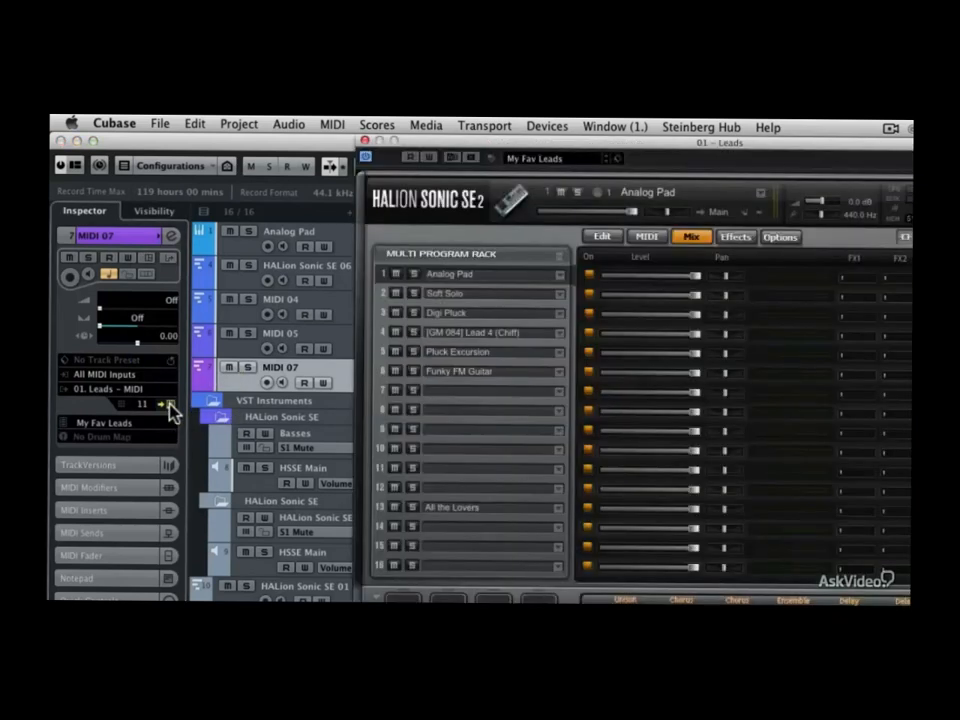
Record-enable the MIDI 07 track and rename it Trip.
{"action": "left_click", "coordinate": [266, 383]}
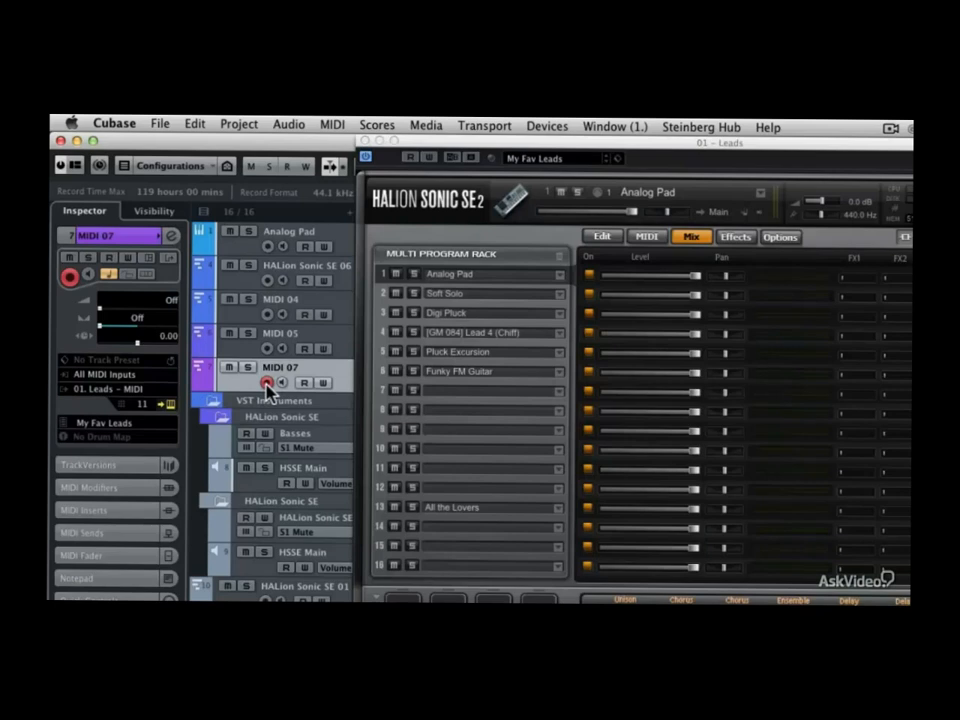
{"action": "double_click", "coordinate": [276, 368]}
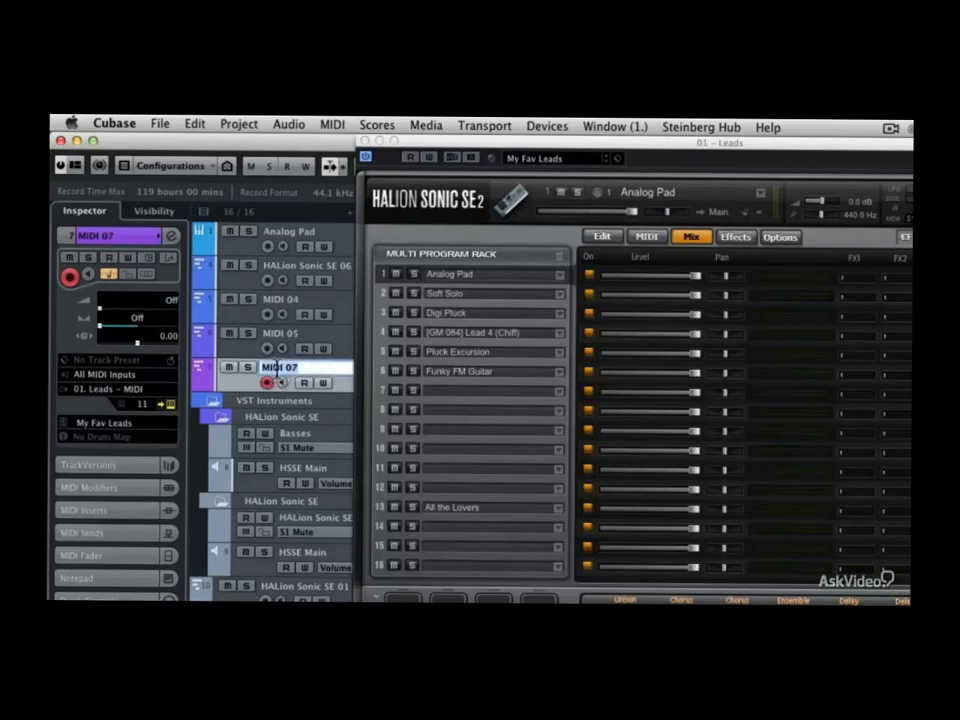
{"action": "type", "text": "Trip"}
{"action": "key", "text": "Return"}
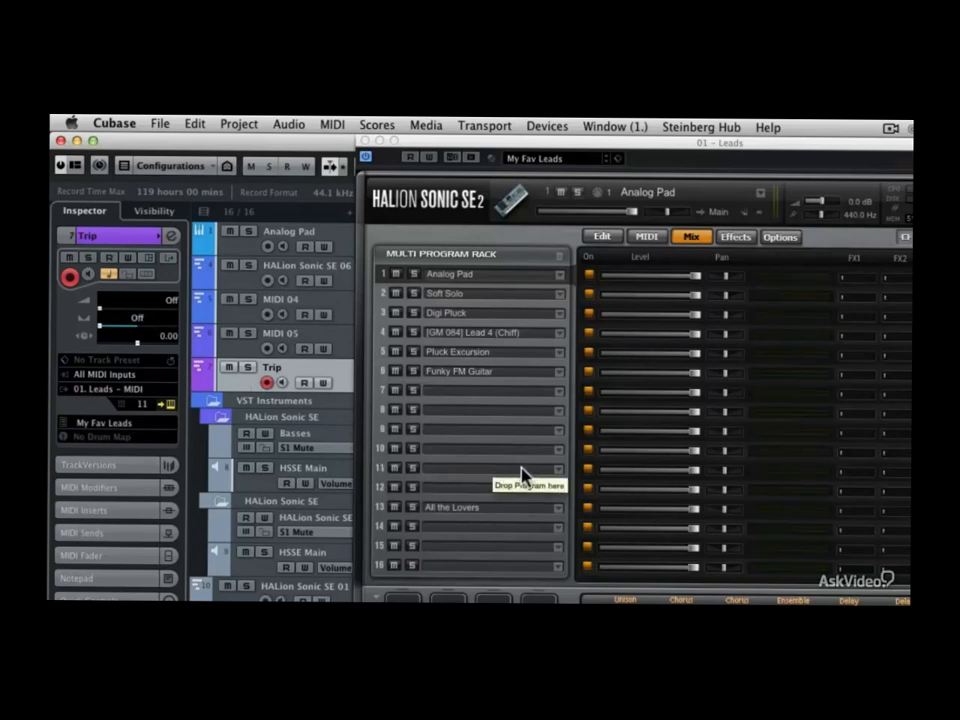
Filter the program browser for rack slot 11 to the HALion Sonic SE Trip library and load Arps & Chords 2.
{"action": "left_click", "coordinate": [558, 476]}
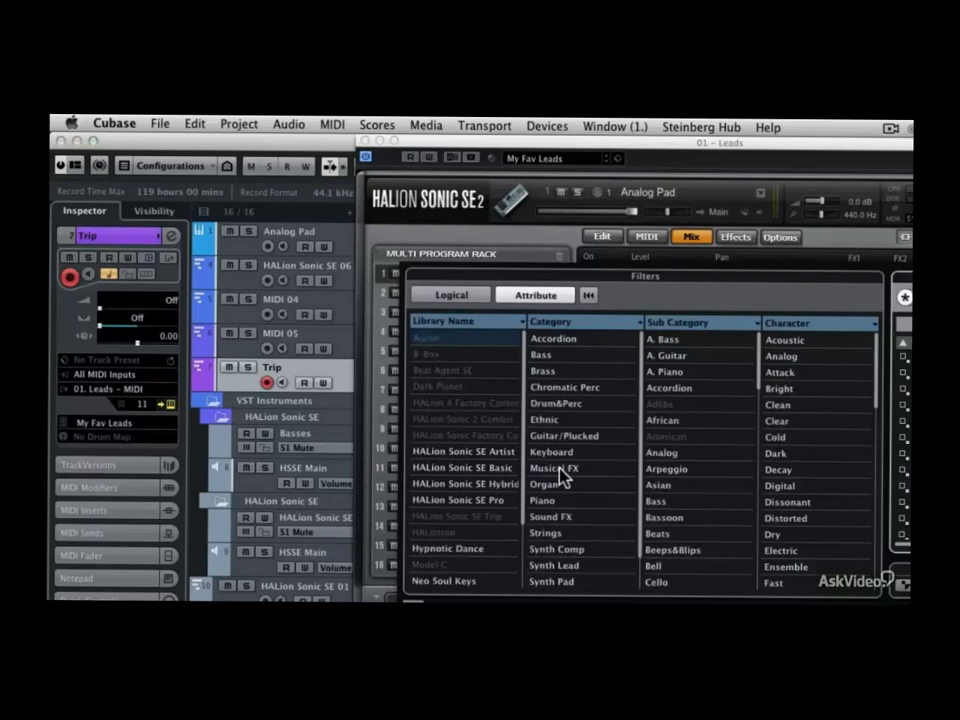
{"action": "left_click_drag", "start_coordinate": [545, 280], "coordinate": [405, 274]}
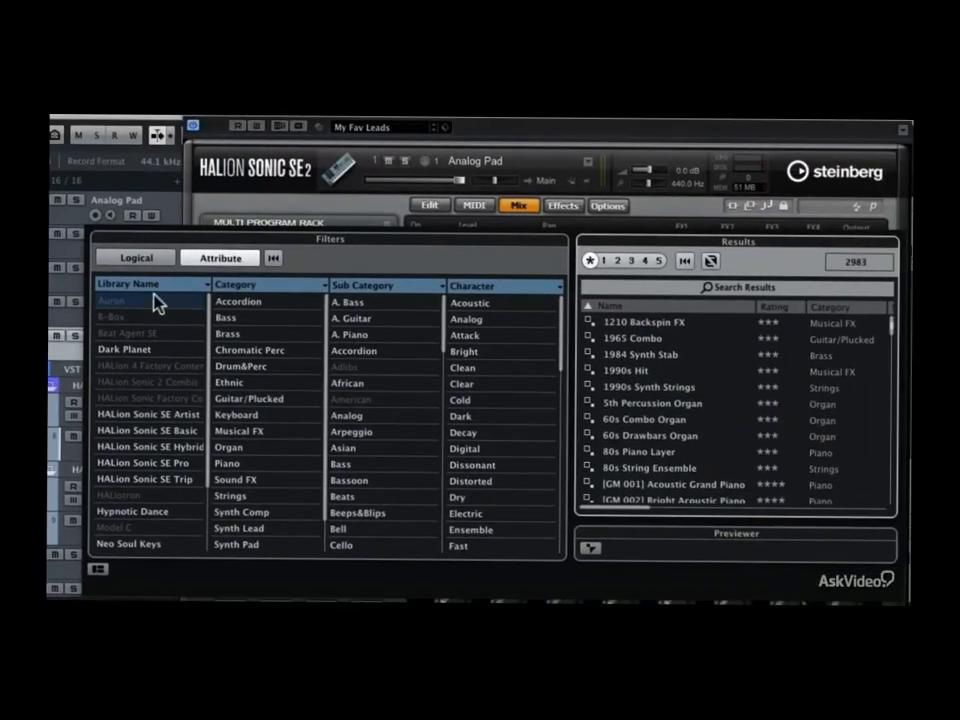
{"action": "left_click", "coordinate": [158, 482]}
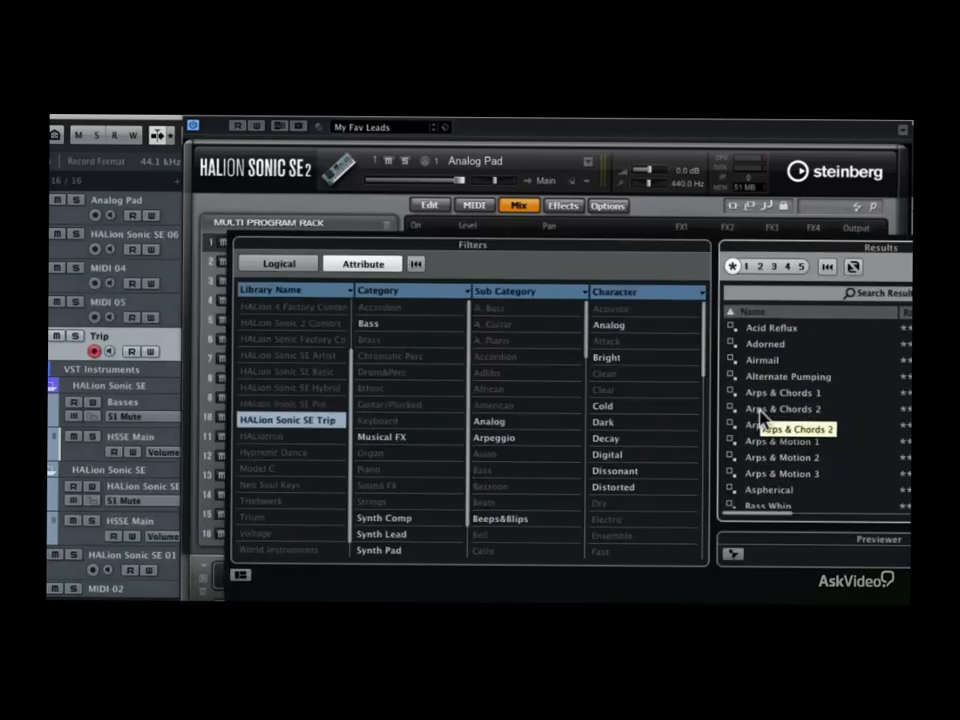
{"action": "left_click", "coordinate": [760, 411]}
{"action": "double_click", "coordinate": [760, 411]}
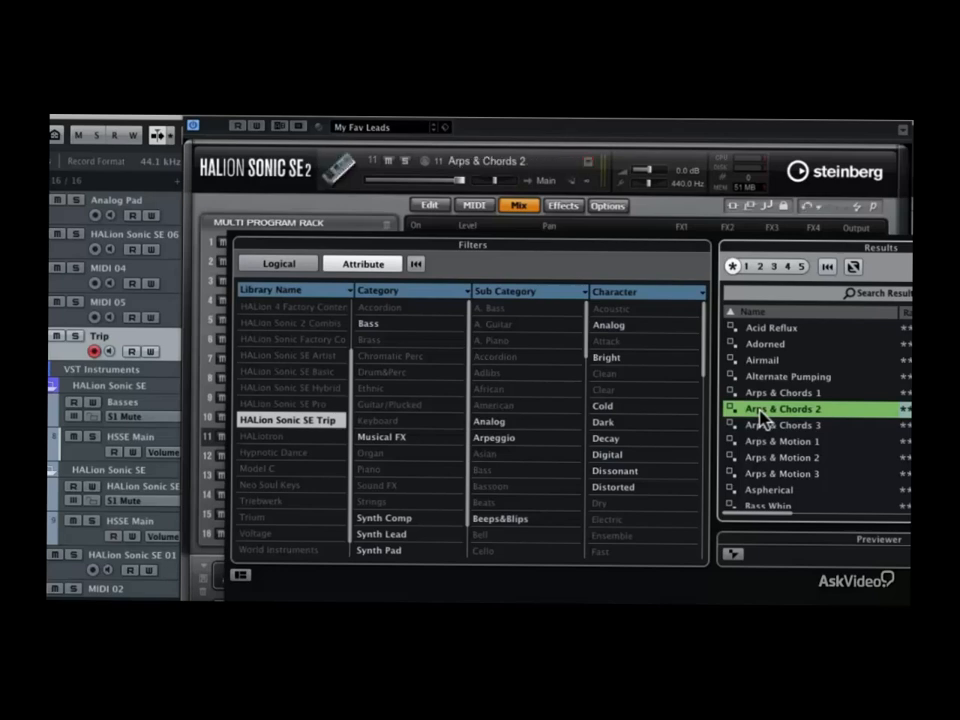
Try Arps & Chords 1 in slot 11, switch back to Arps & Chords 2 and leave the program browser.
{"action": "double_click", "coordinate": [760, 396]}
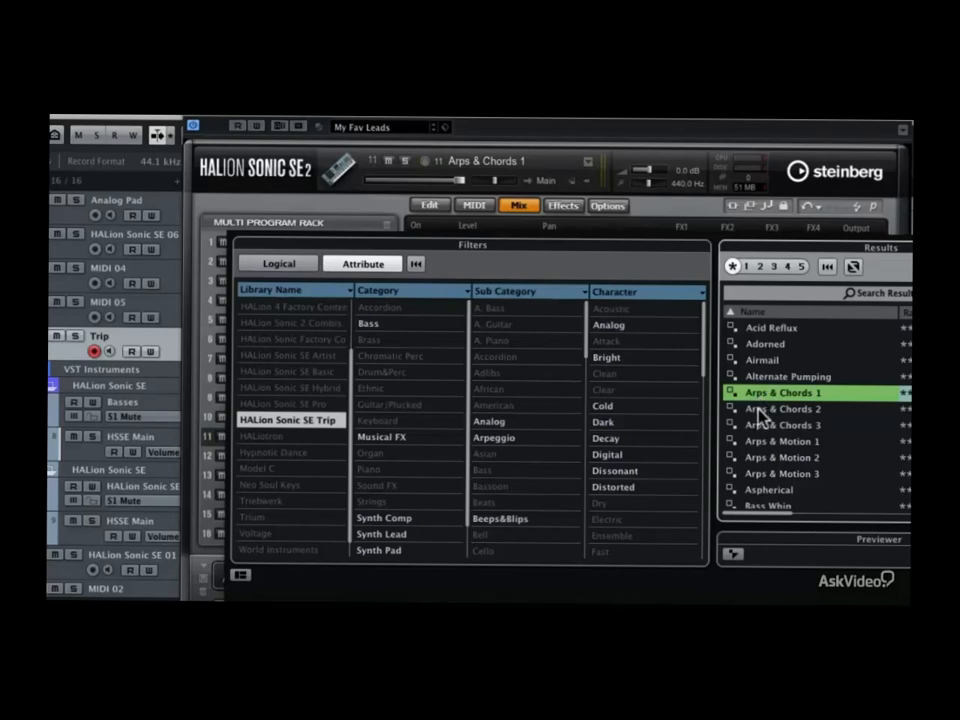
{"action": "left_click", "coordinate": [758, 410]}
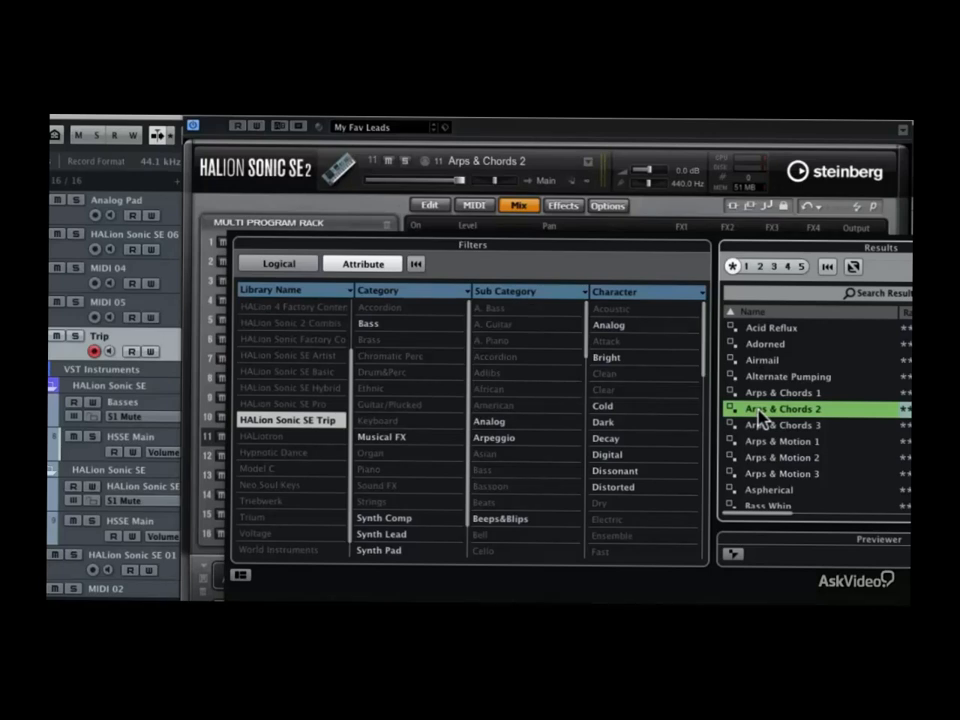
{"action": "double_click", "coordinate": [757, 411]}
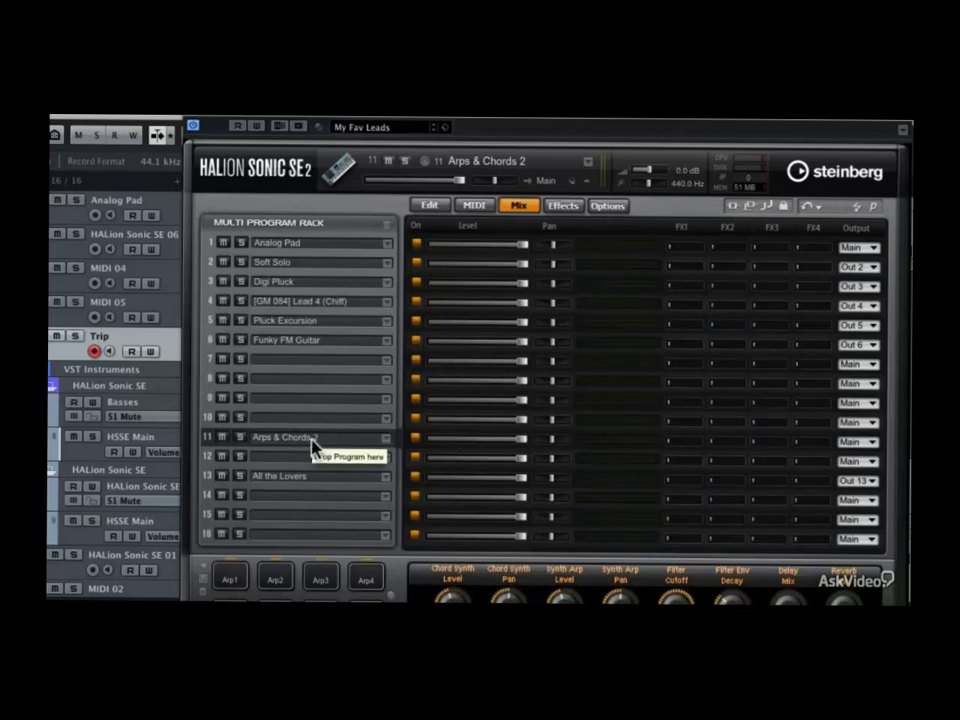
Open the Edit page of Arps & Chords 2 and examine the waveform types offered for oscillator 1.
{"action": "left_click", "coordinate": [428, 206]}
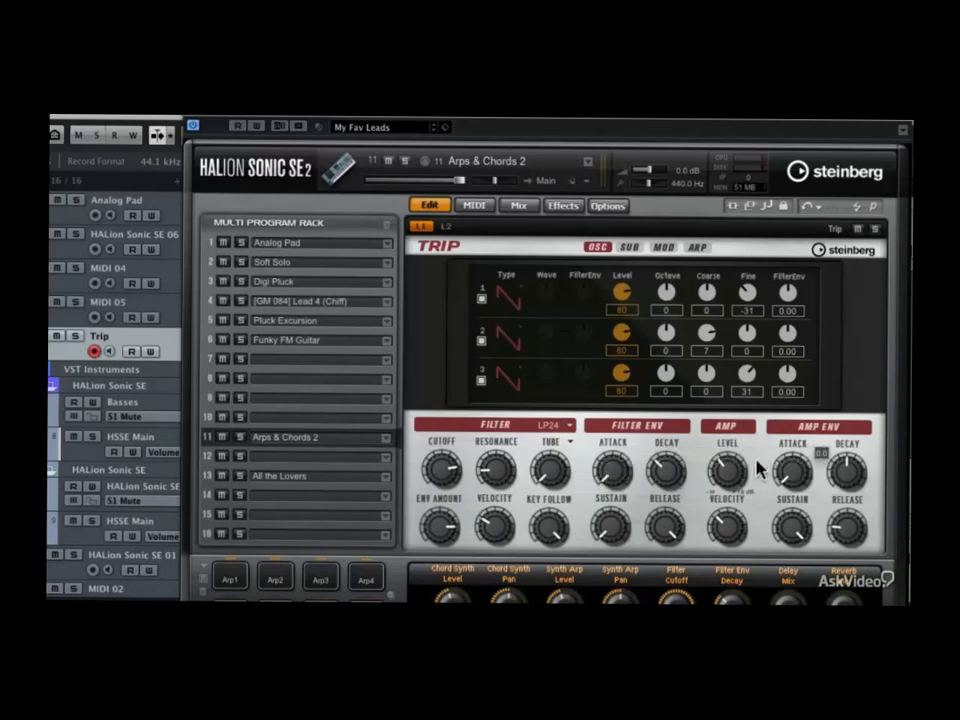
{"action": "left_click", "coordinate": [507, 303]}
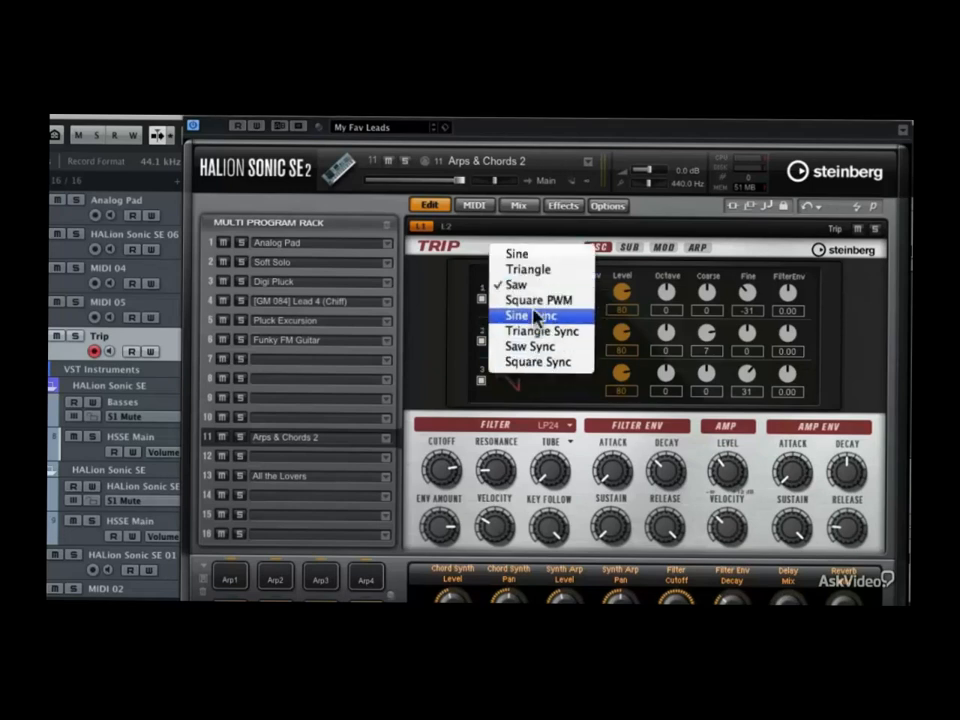
{"action": "left_click", "coordinate": [440, 314]}
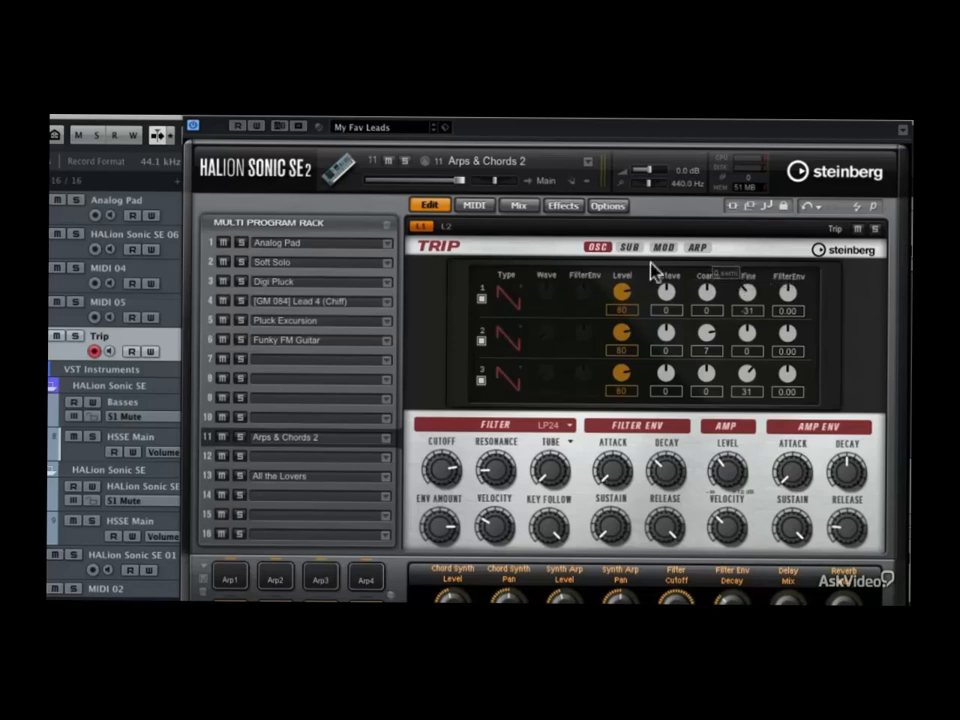
Examine the Trip synth's SUB, MOD and ARP pages, trying out the polyphony control along the way.
{"action": "left_click", "coordinate": [629, 248]}
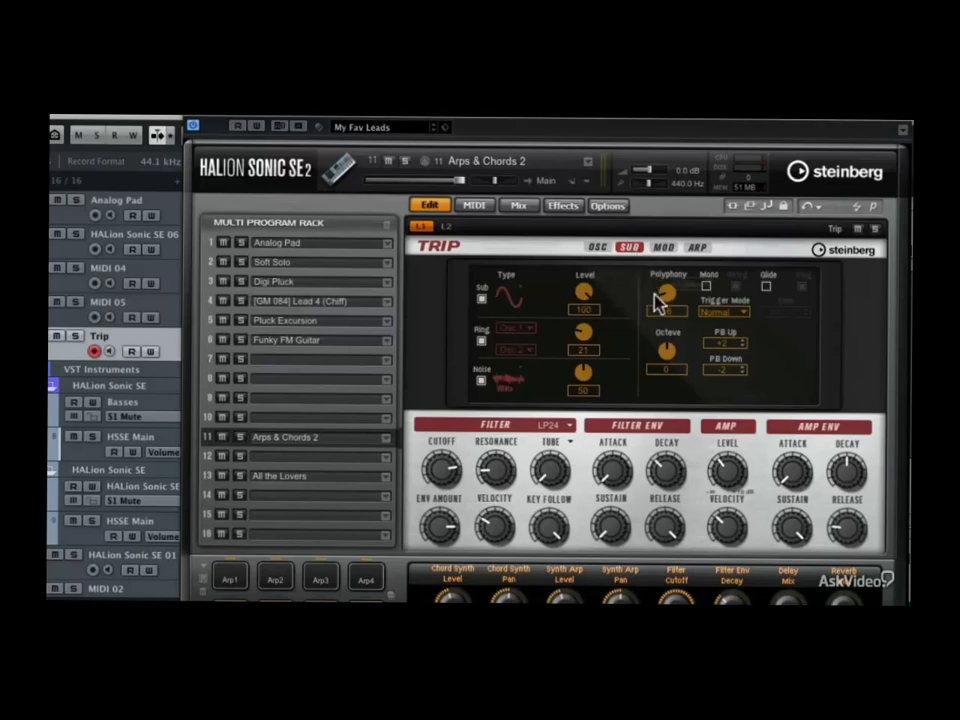
{"action": "left_click_drag", "start_coordinate": [670, 300], "coordinate": [668, 167]}
{"action": "left_click_drag", "start_coordinate": [668, 116], "coordinate": [668, 286]}
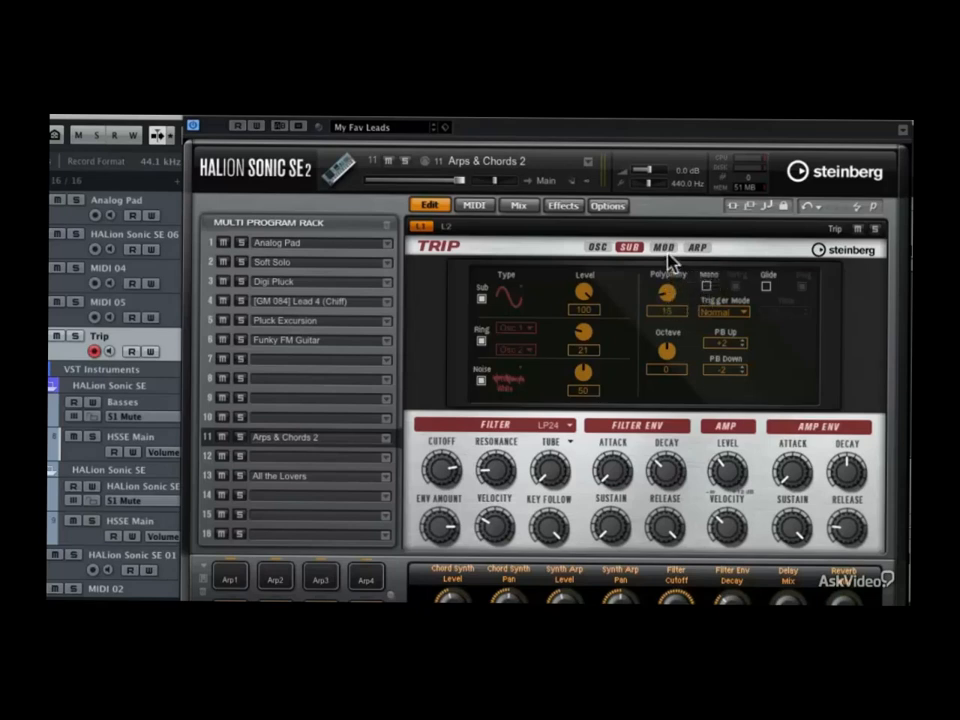
{"action": "left_click", "coordinate": [665, 250]}
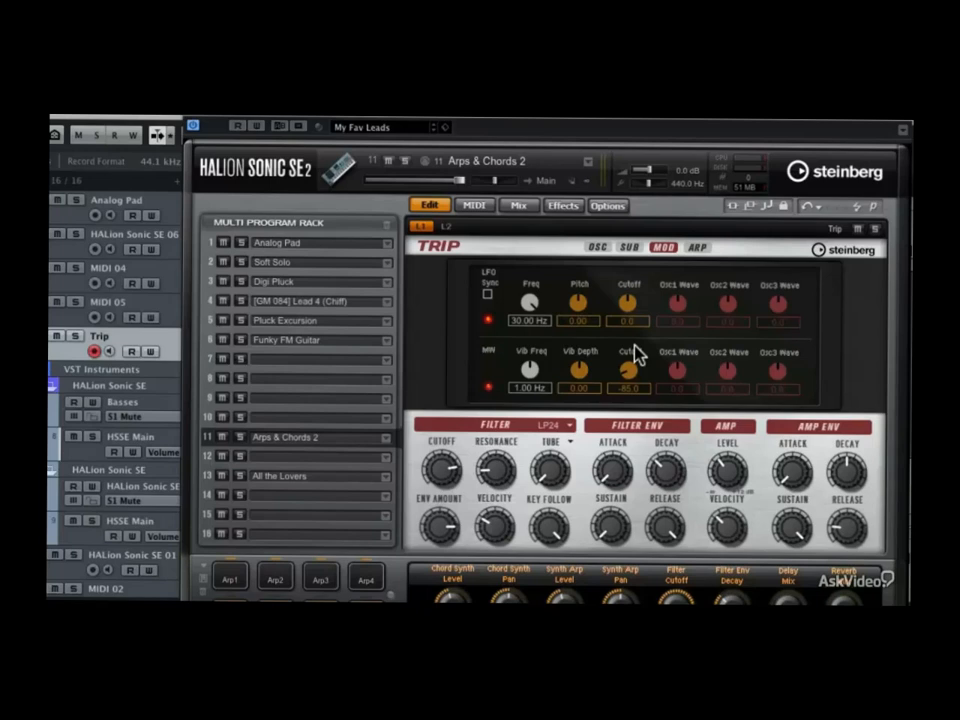
{"action": "left_click", "coordinate": [701, 251]}
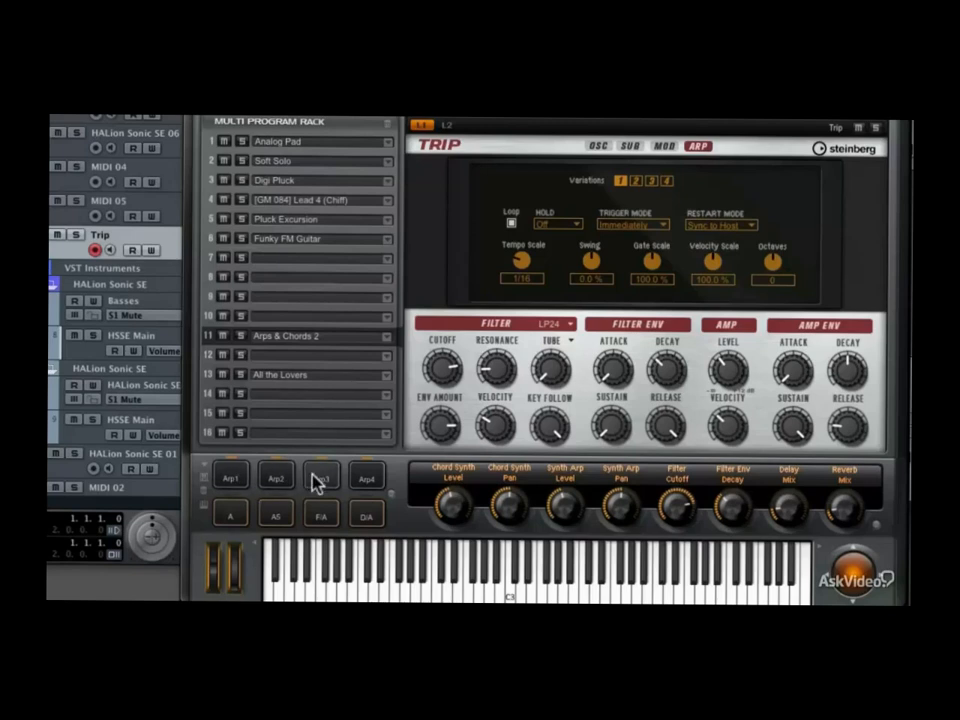
Audition the arpeggiator variations Arp1 to Arp4 by triggering each one with the A chord pad.
{"action": "left_click", "coordinate": [243, 481]}
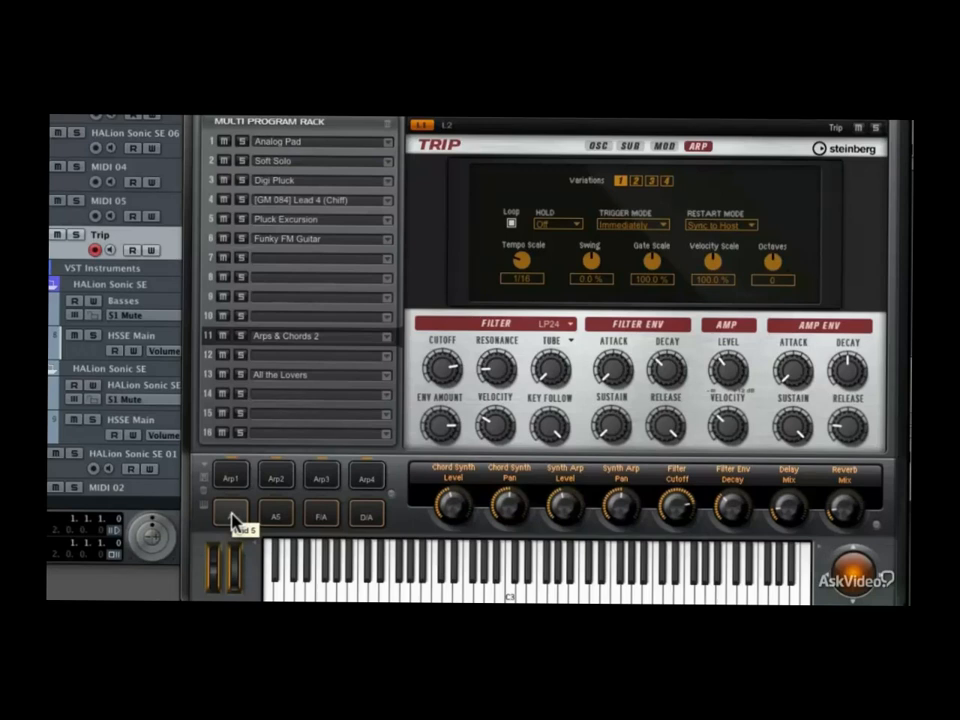
{"action": "left_click", "coordinate": [232, 516]}
{"action": "left_click", "coordinate": [272, 482]}
{"action": "left_click", "coordinate": [236, 514]}
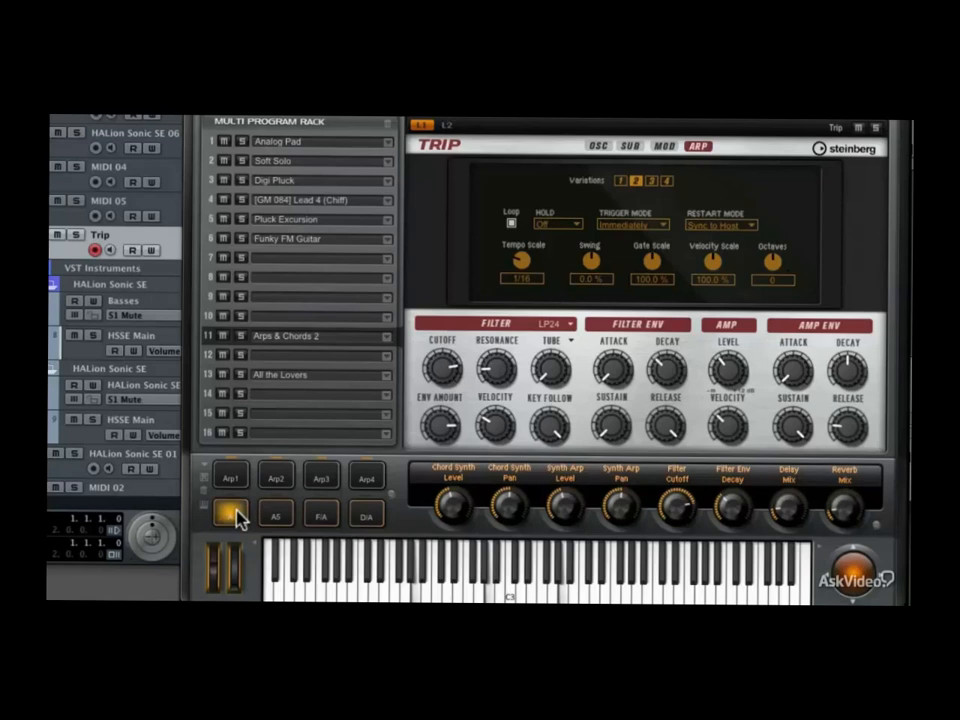
{"action": "left_click", "coordinate": [321, 482]}
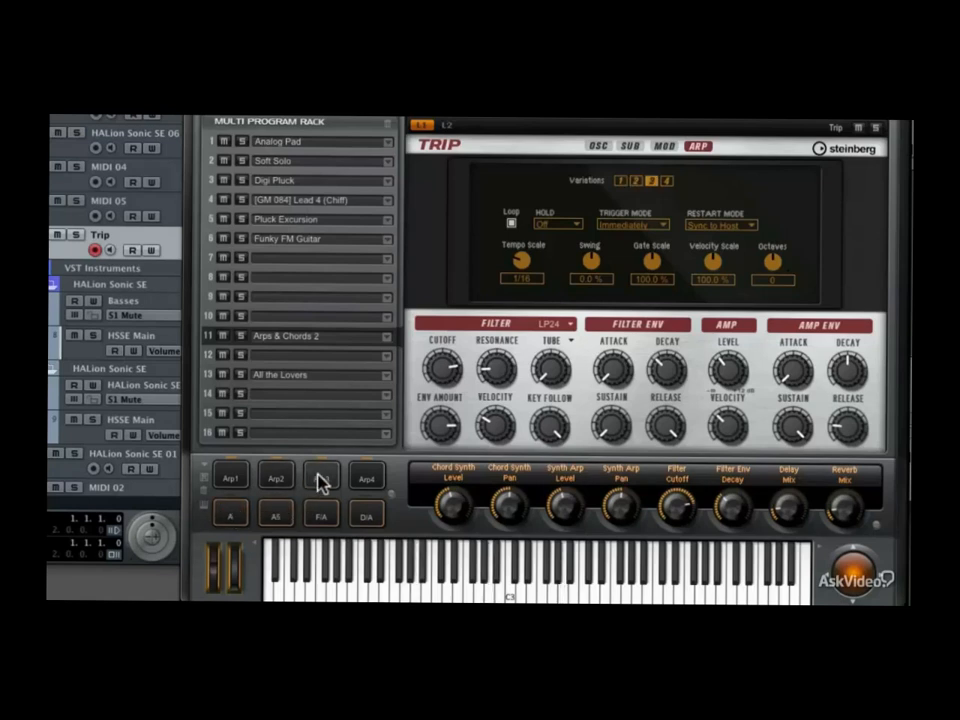
{"action": "left_click", "coordinate": [241, 522]}
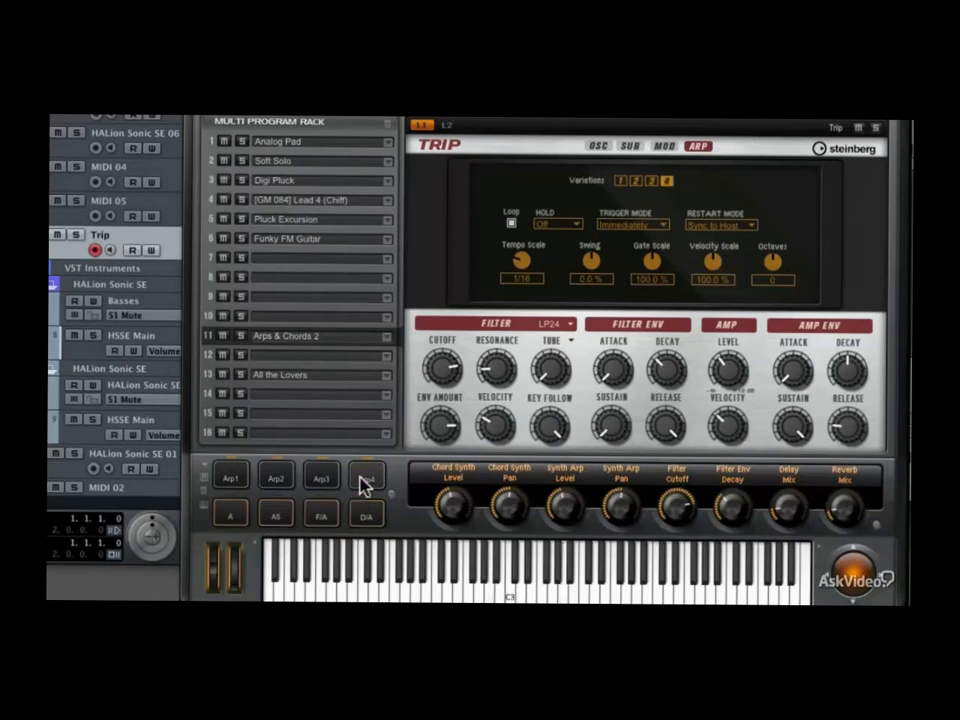
{"action": "left_click", "coordinate": [236, 514]}
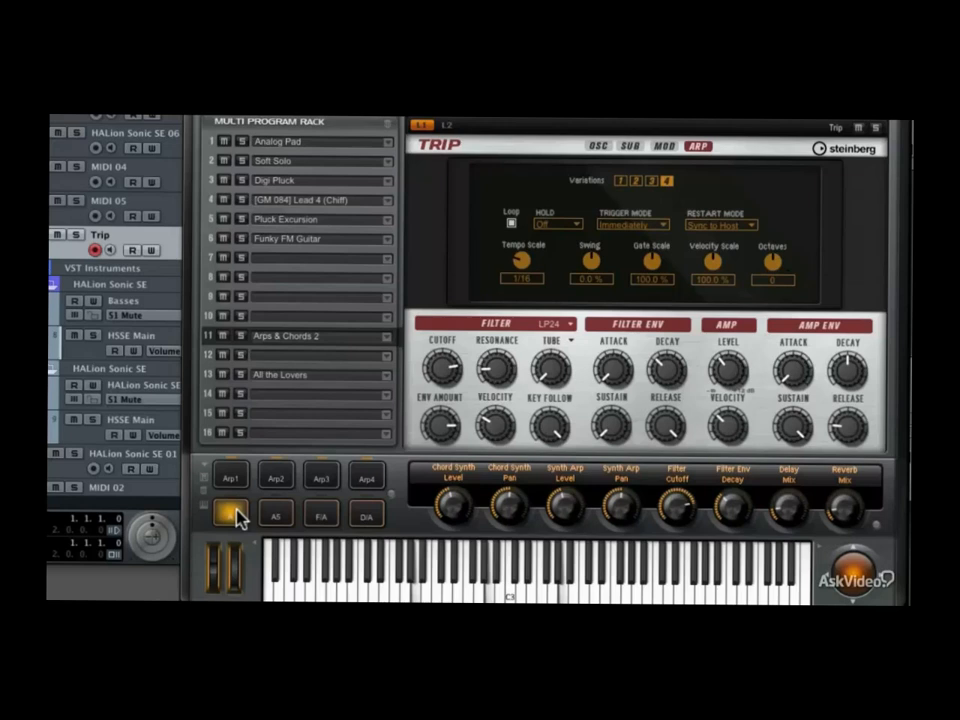
Play the A5, F/A, D/A and A chord pads, and display the settings of synth layer L2.
{"action": "left_click", "coordinate": [262, 518]}
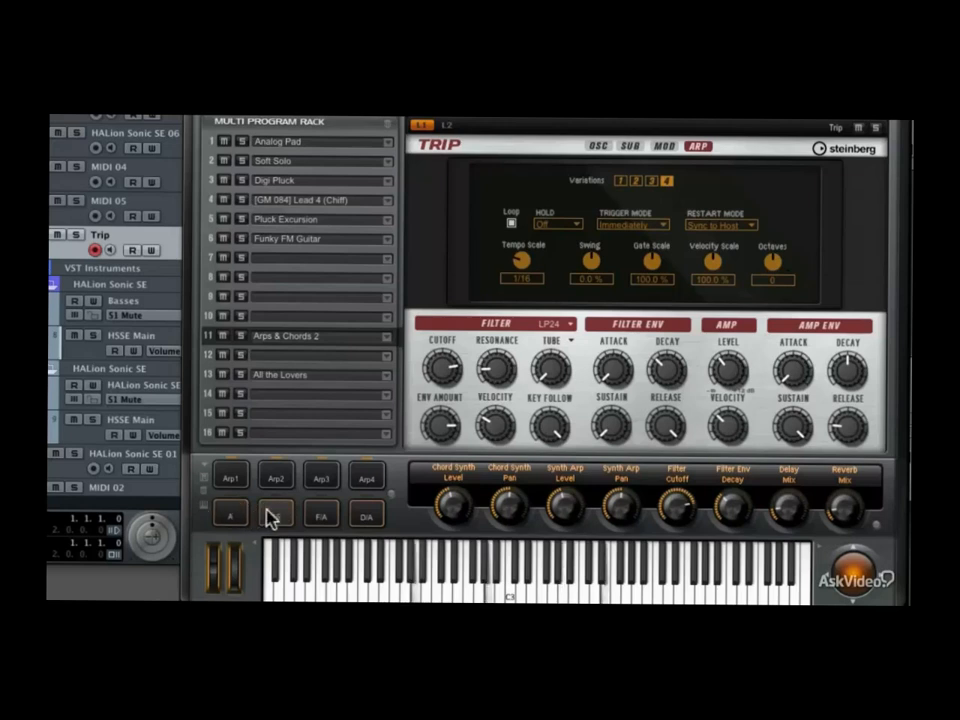
{"action": "left_click", "coordinate": [311, 516]}
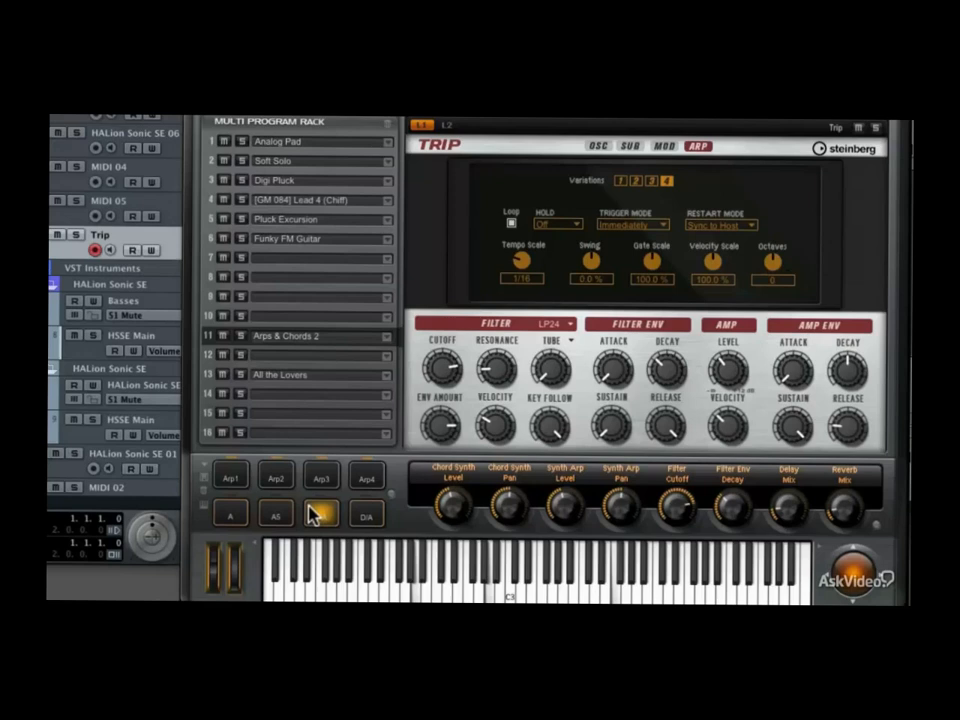
{"action": "left_click", "coordinate": [382, 519]}
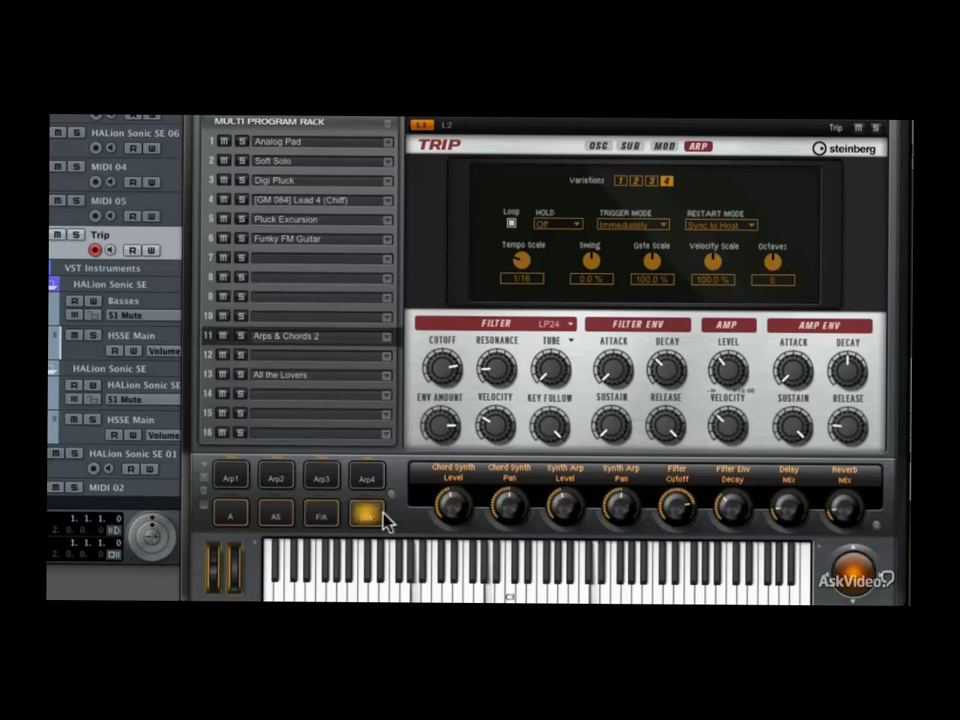
{"action": "left_click", "coordinate": [243, 518]}
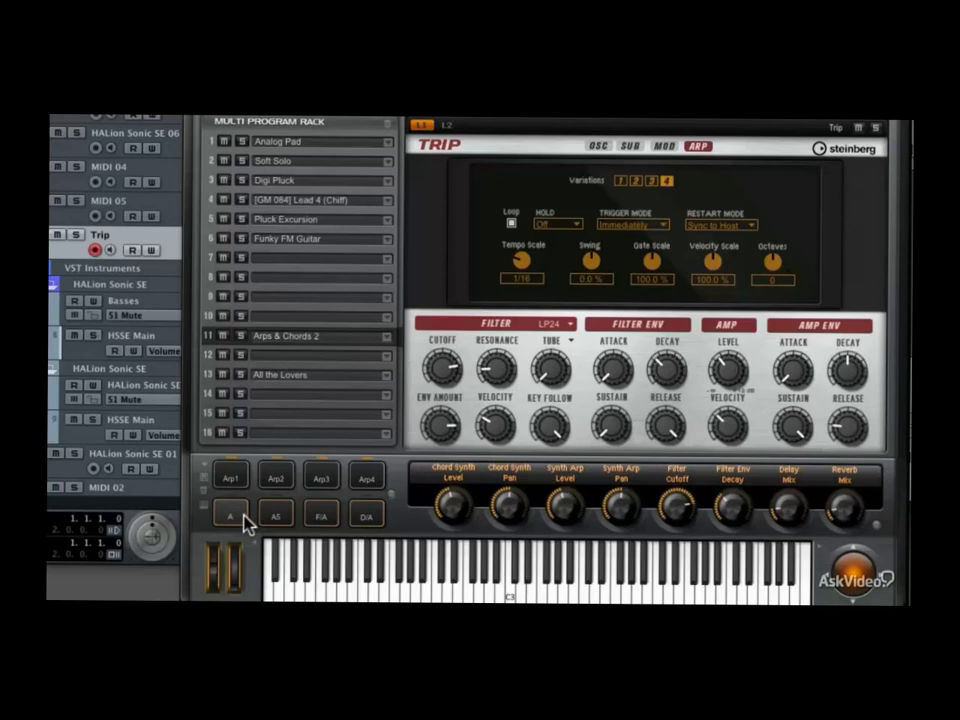
{"action": "left_click", "coordinate": [446, 129]}
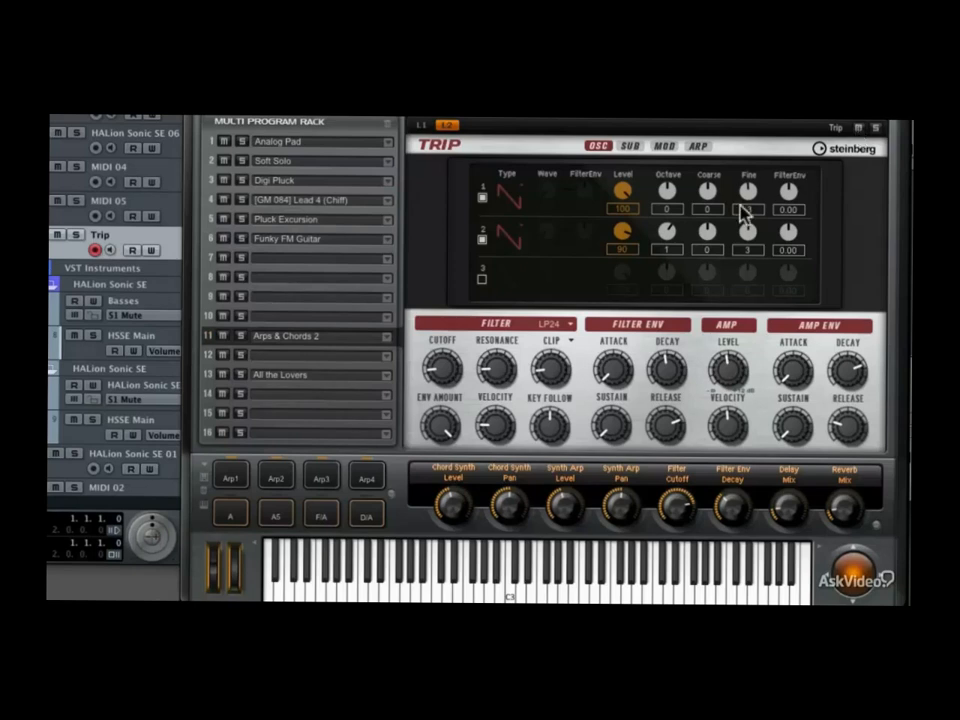
Replace the program in slot 11 with Chirp Runner from the HALion Sonic SE Trip library.
{"action": "left_click", "coordinate": [387, 340]}
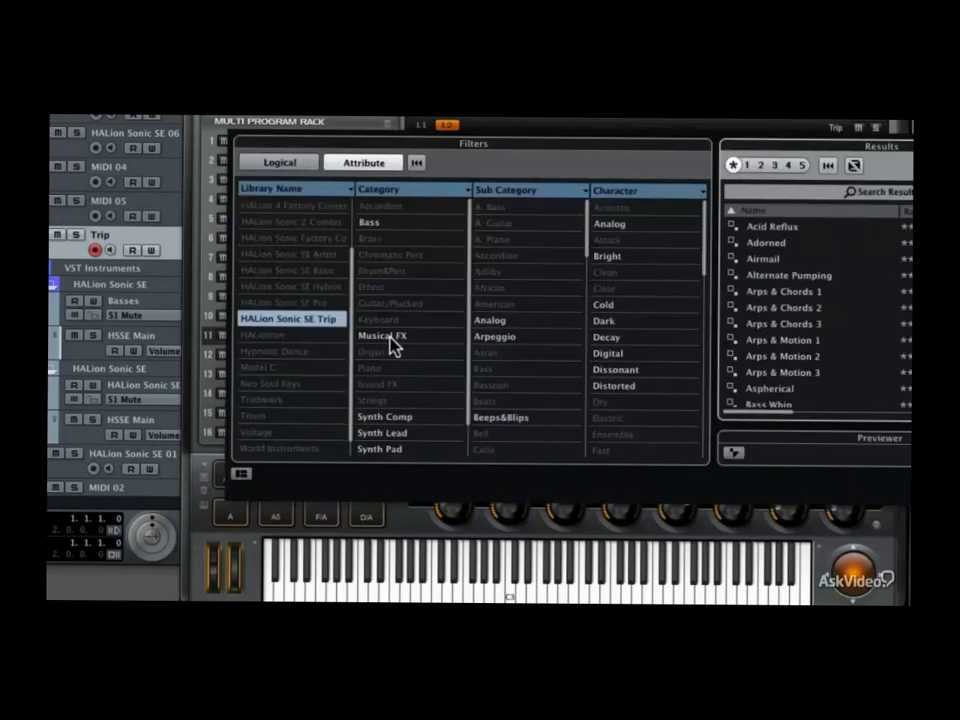
{"action": "scroll", "coordinate": [810, 347], "scroll_direction": "down", "scroll_amount": 5}
{"action": "scroll", "coordinate": [810, 345], "scroll_direction": "up", "scroll_amount": 4}
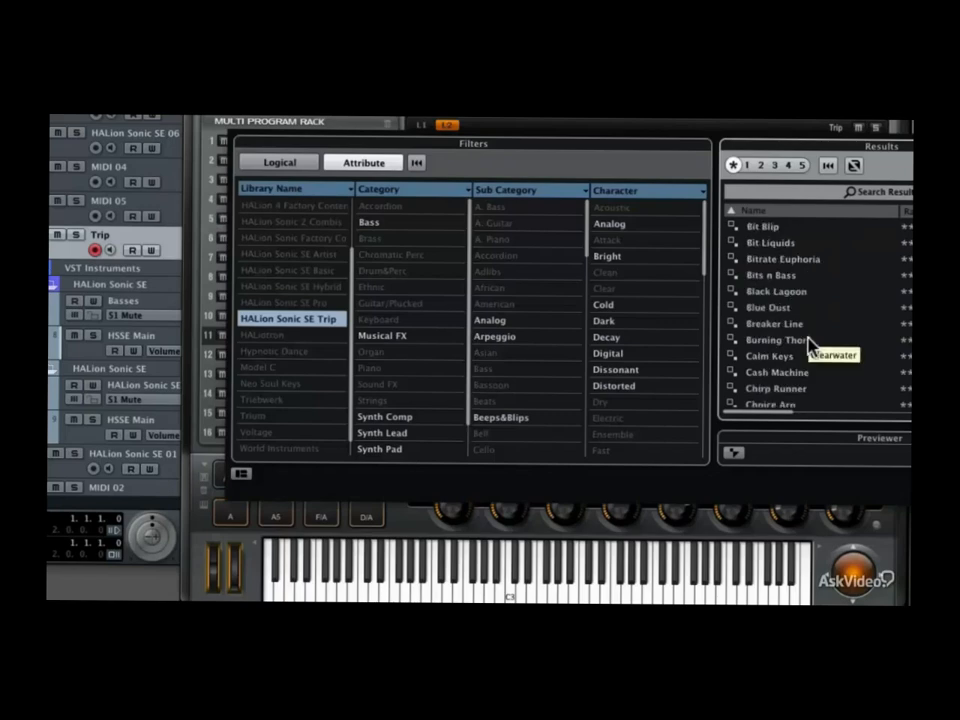
{"action": "double_click", "coordinate": [785, 388]}
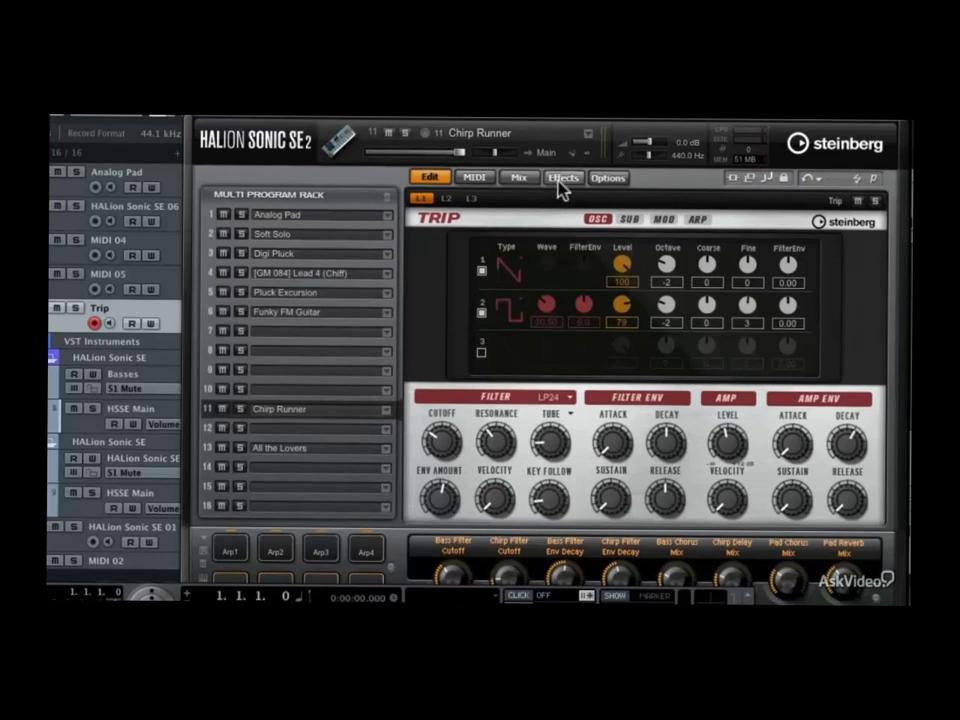
Open the Effects page and examine the effects available for the first AUX FX 1 insert, including the Legacy ones.
{"action": "left_click", "coordinate": [561, 186]}
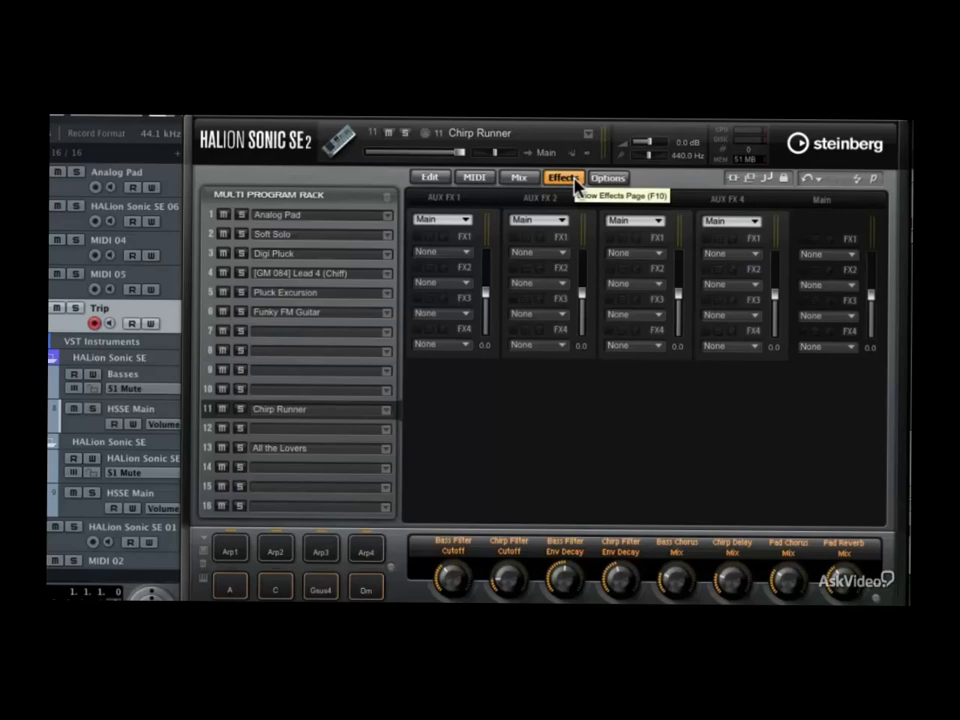
{"action": "left_click", "coordinate": [469, 252]}
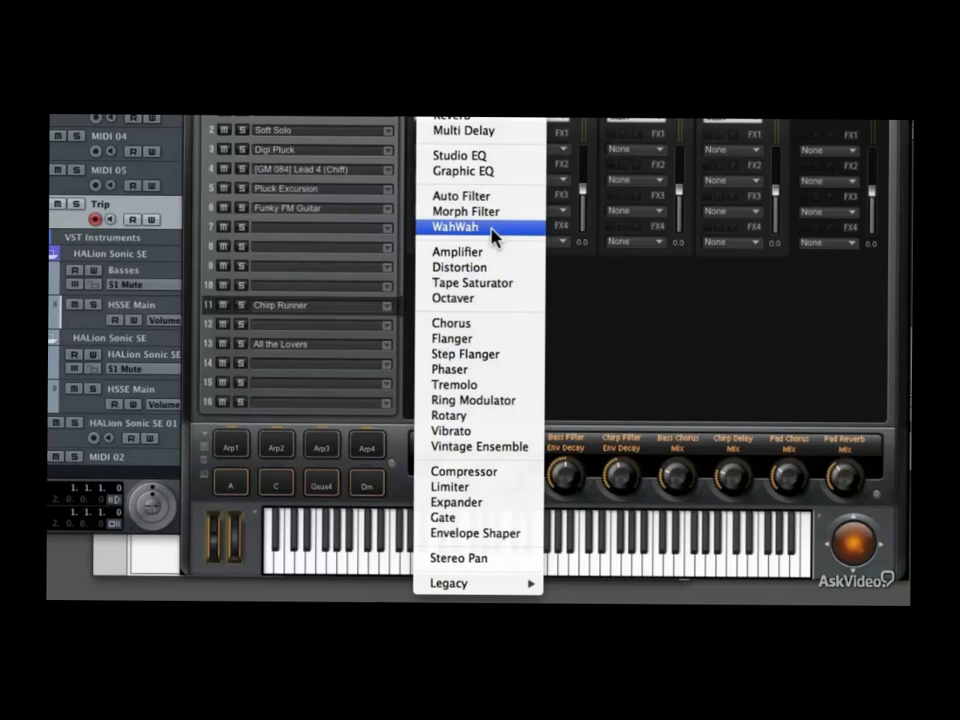
{"action": "mouse_move", "coordinate": [472, 582]}
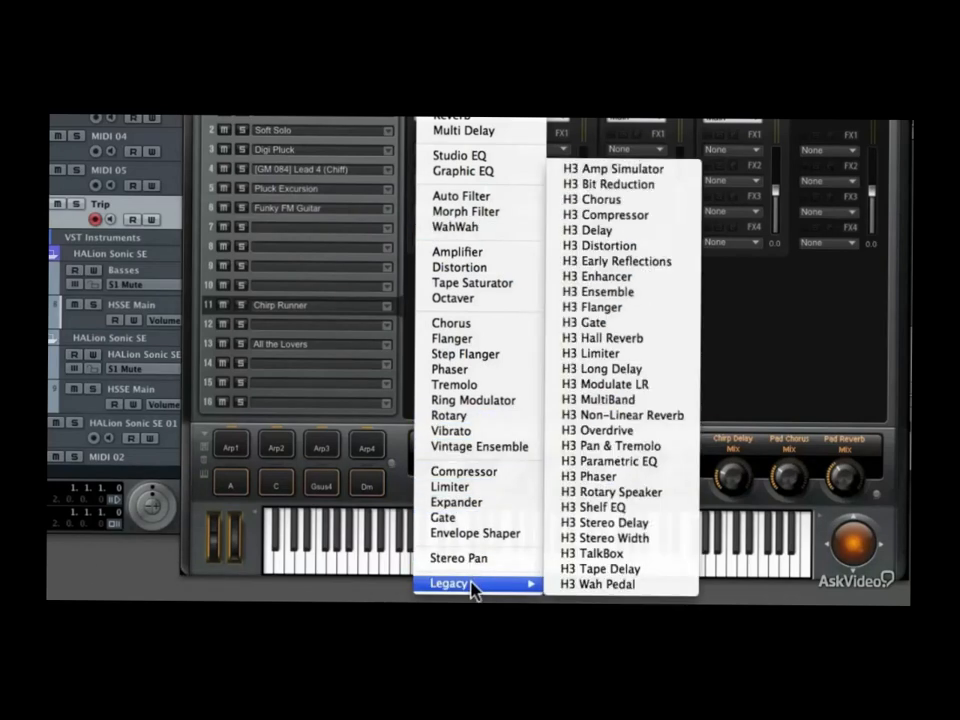